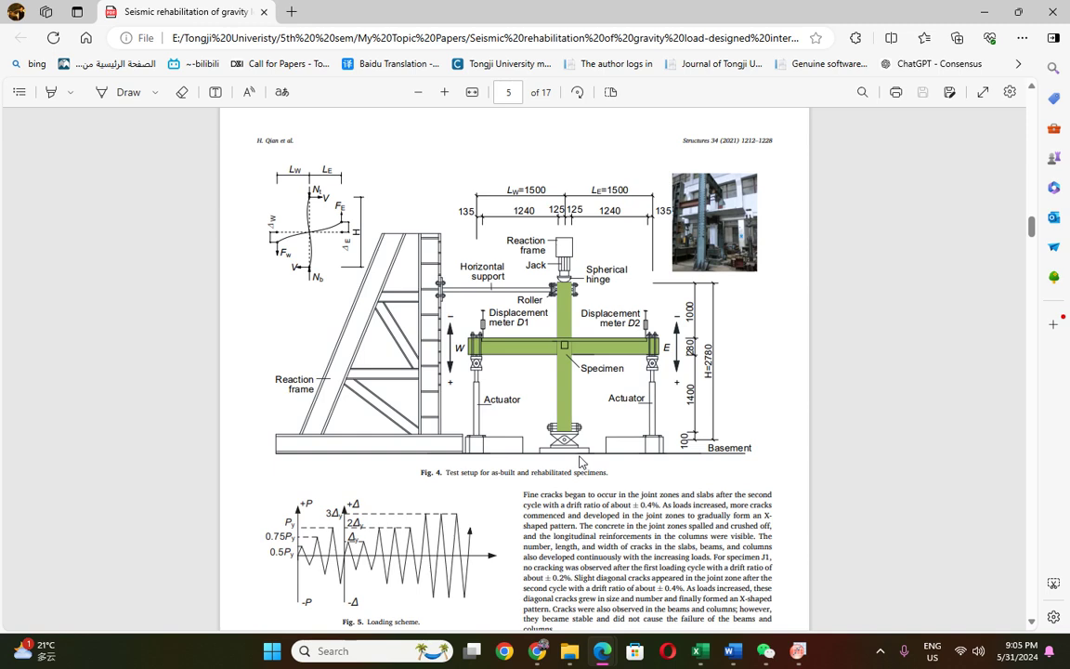
- Scroll the paper from page 5 to page 10 past the hysteresis and envelope plots, then minimize Edge
scroll(576, 462, "down", 15)
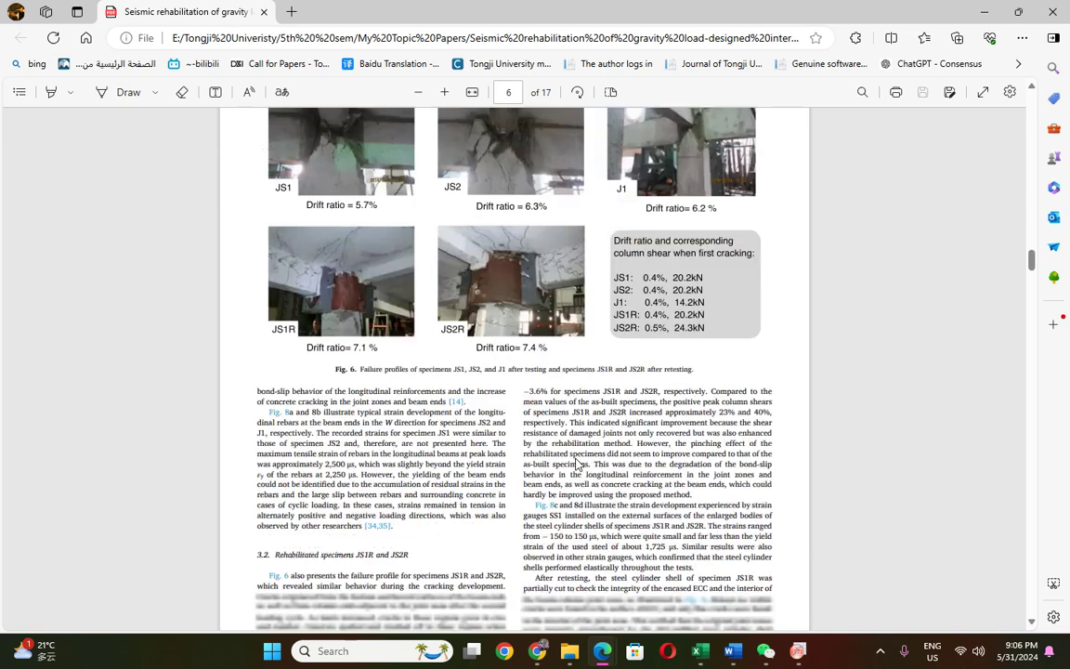
scroll(576, 462, "down", 3)
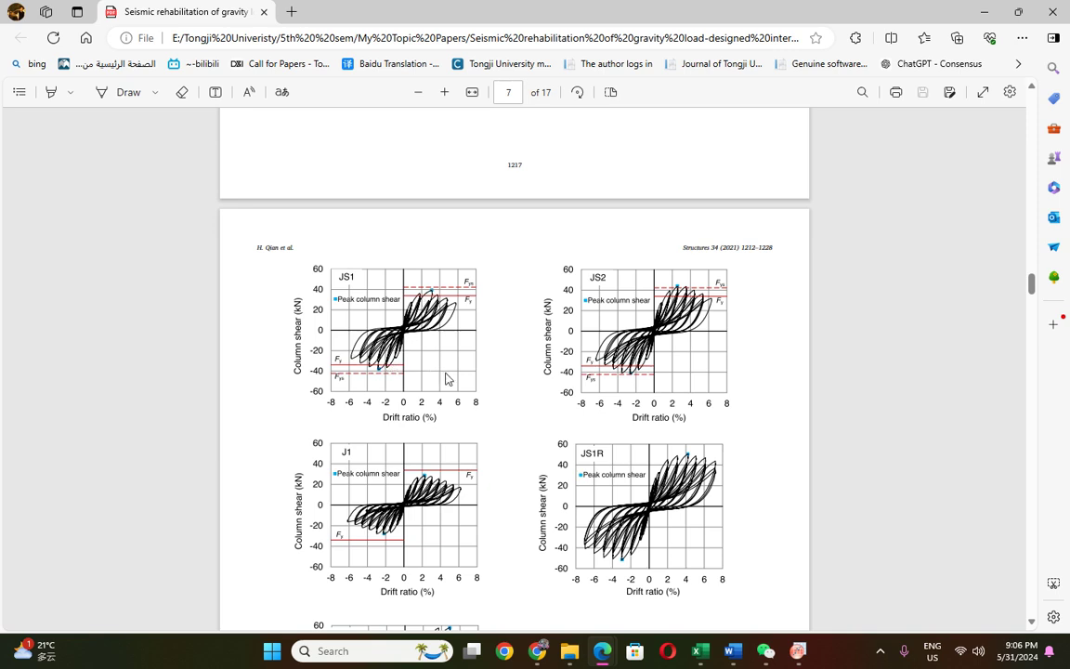
scroll(446, 378, "down", 8)
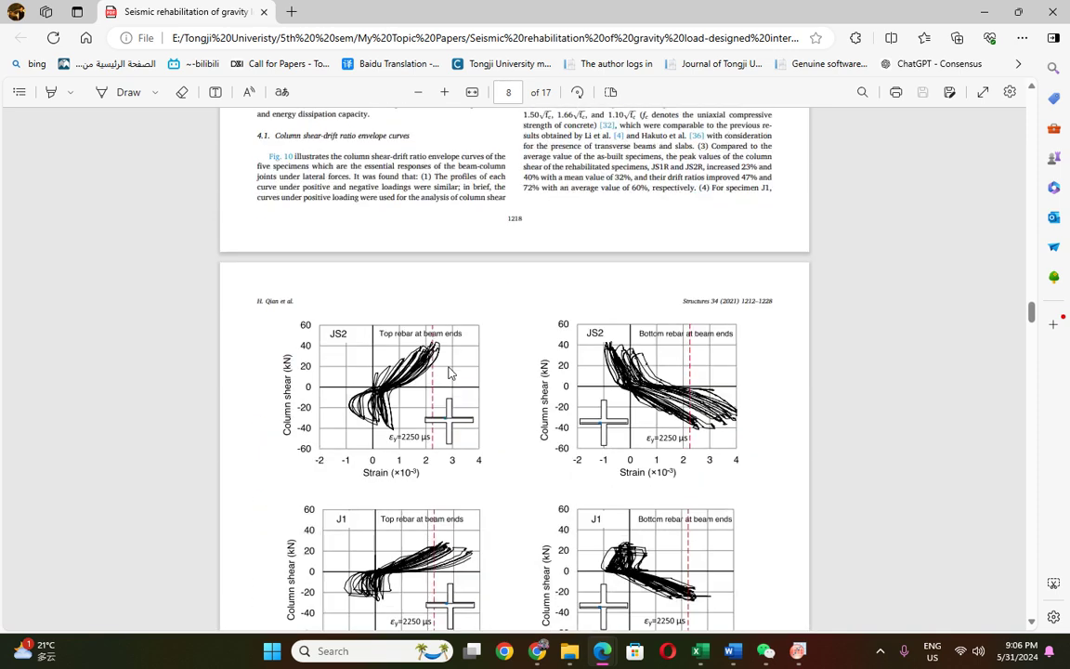
scroll(449, 372, "down", 5)
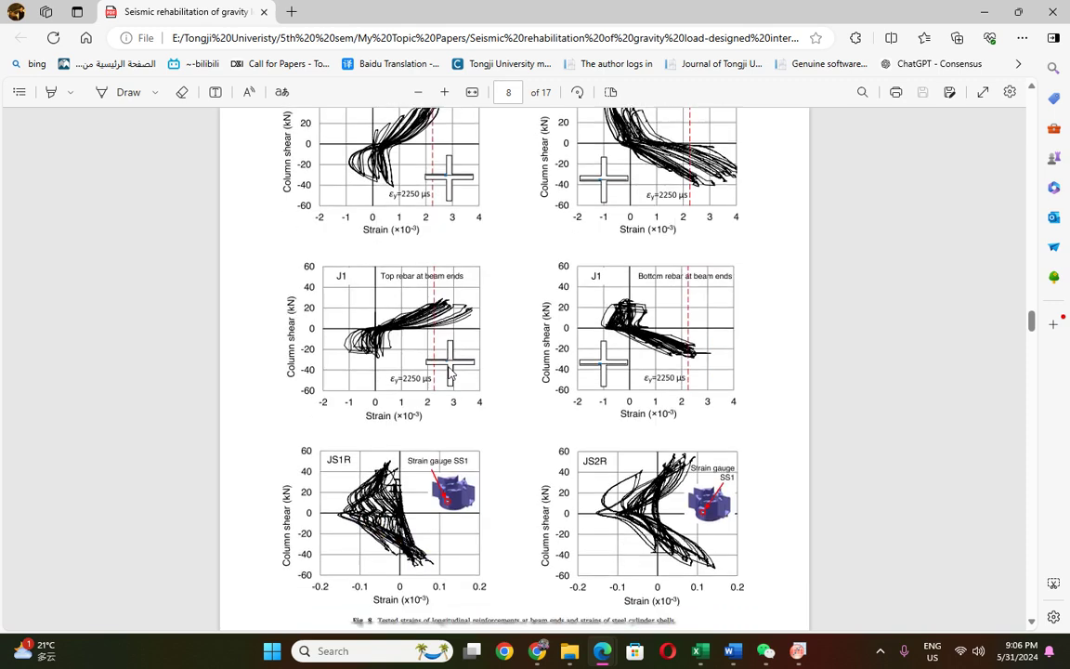
scroll(449, 372, "down", 10)
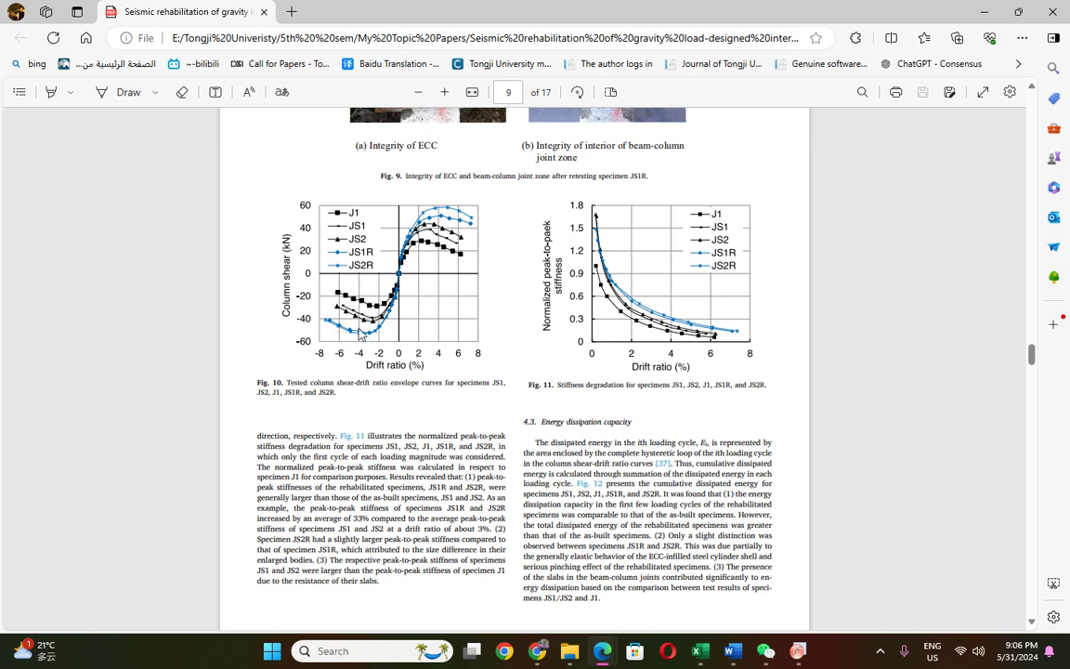
scroll(476, 340, "down", 1)
scroll(476, 340, "down", 8)
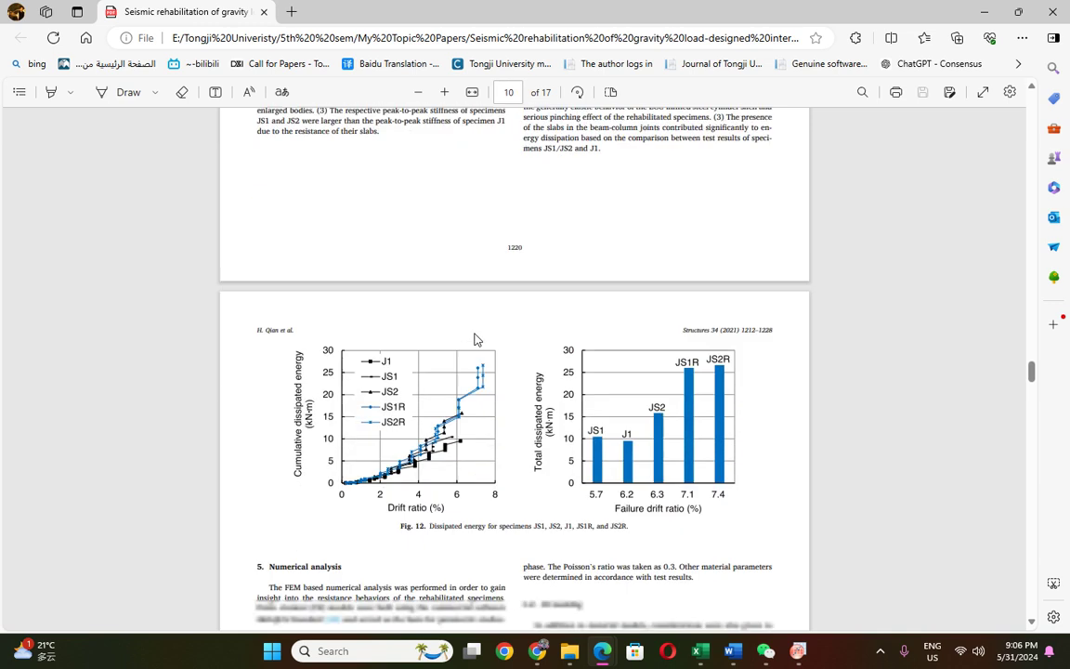
double_click(887, 13)
left_click(945, 74)
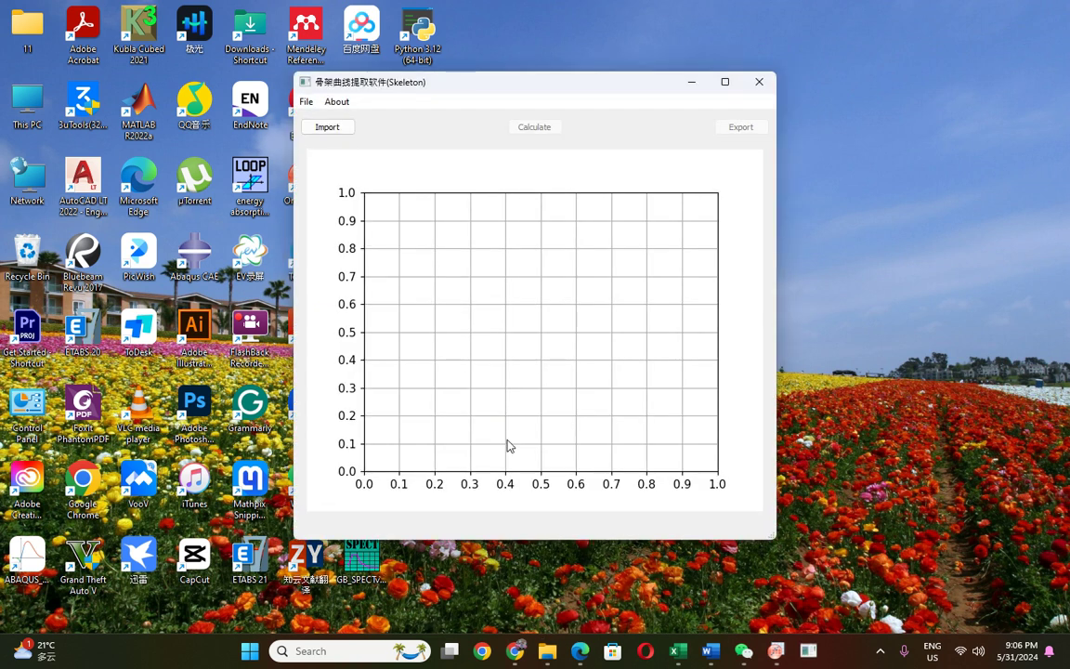
- Check Skeleton's File menu for Import Data and Export Results, then close it unchanged
left_click(306, 102)
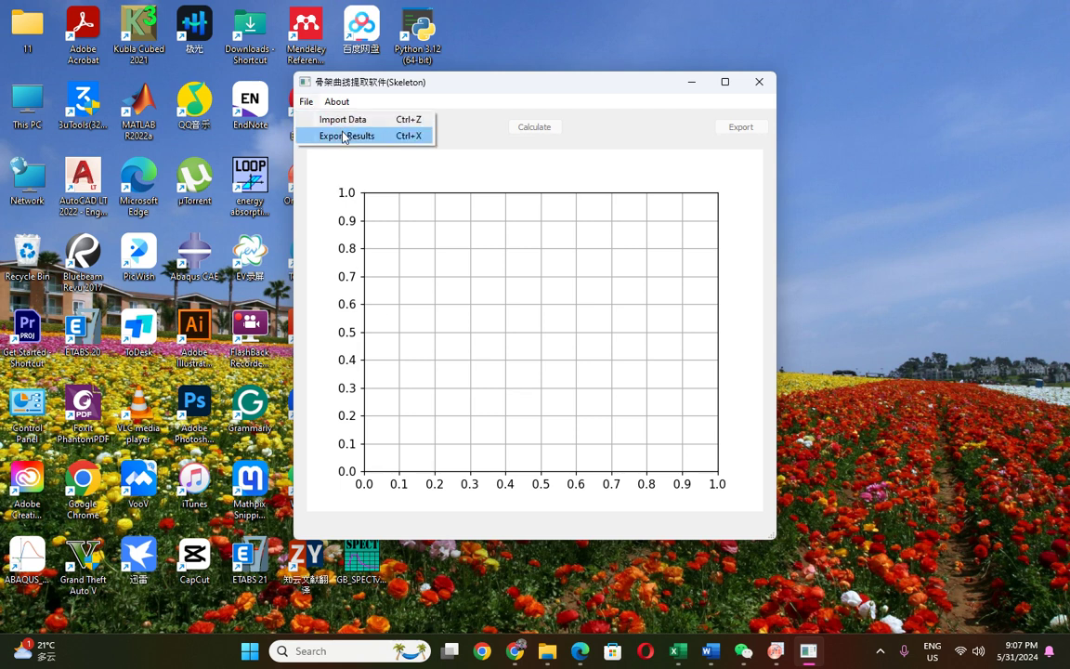
left_click(327, 164)
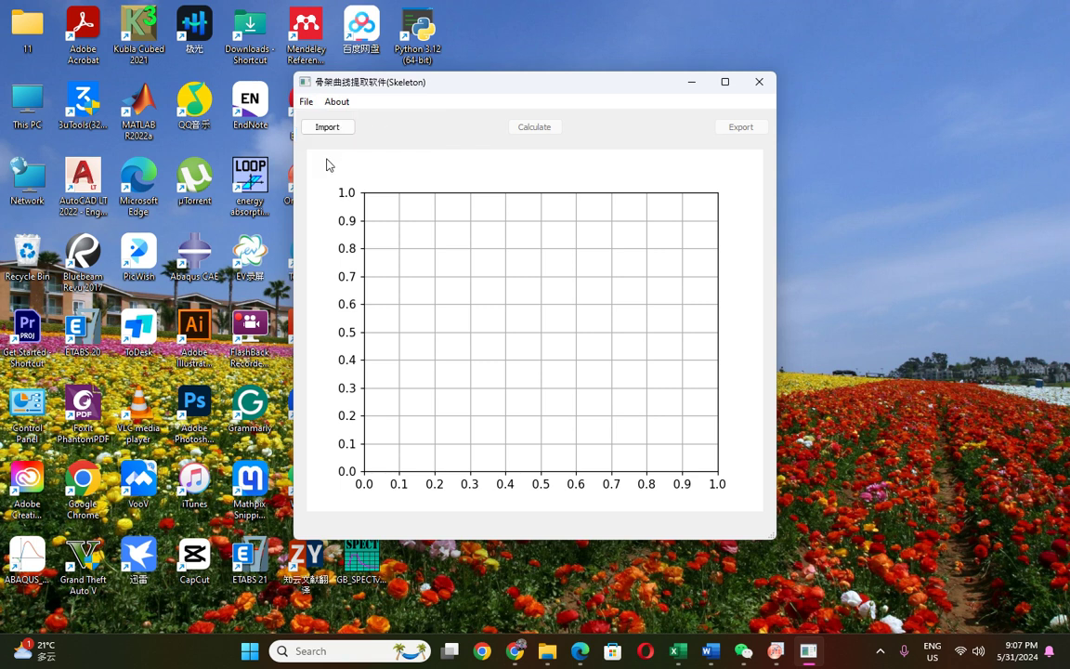
- Import the '5mm simple' workbook from the 5mm displacement simple folder
left_click(330, 128)
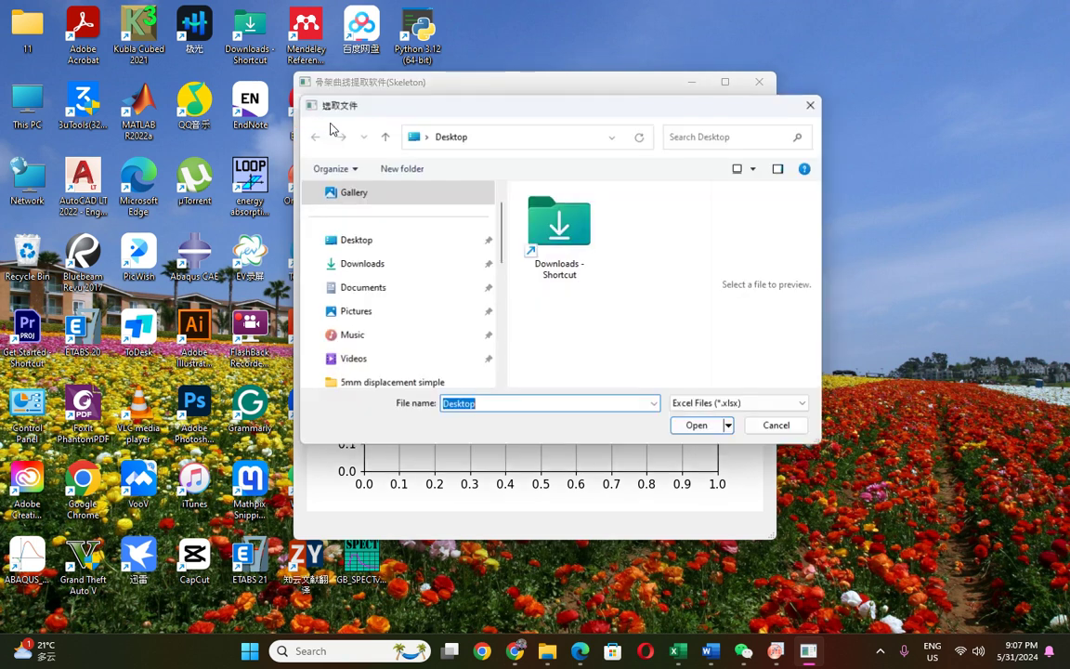
scroll(428, 263, "down", 1)
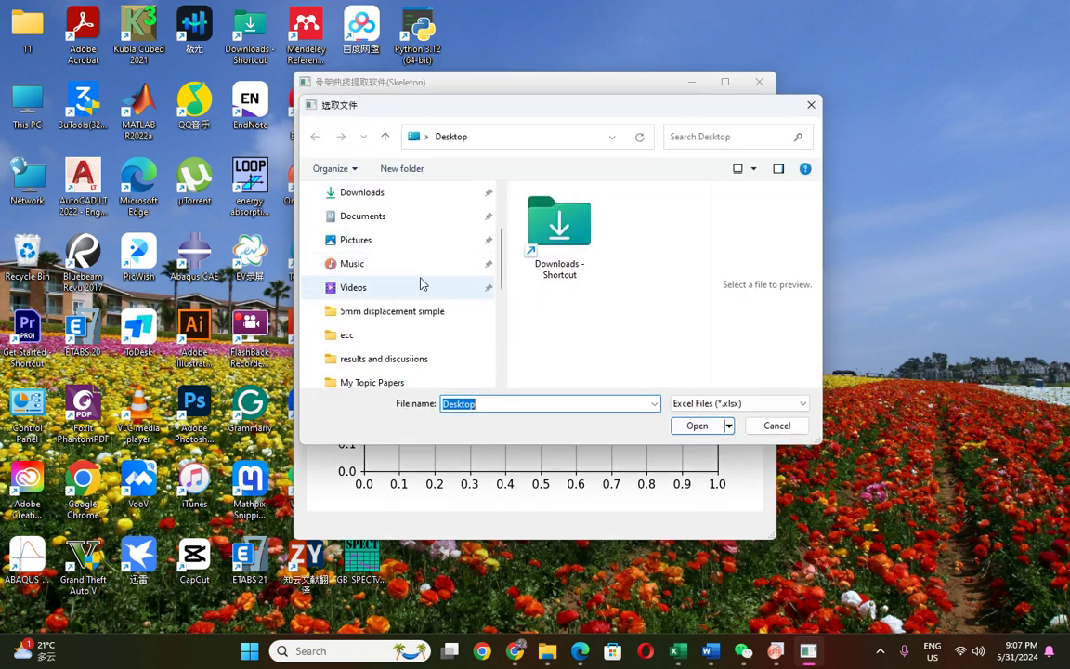
left_click(409, 312)
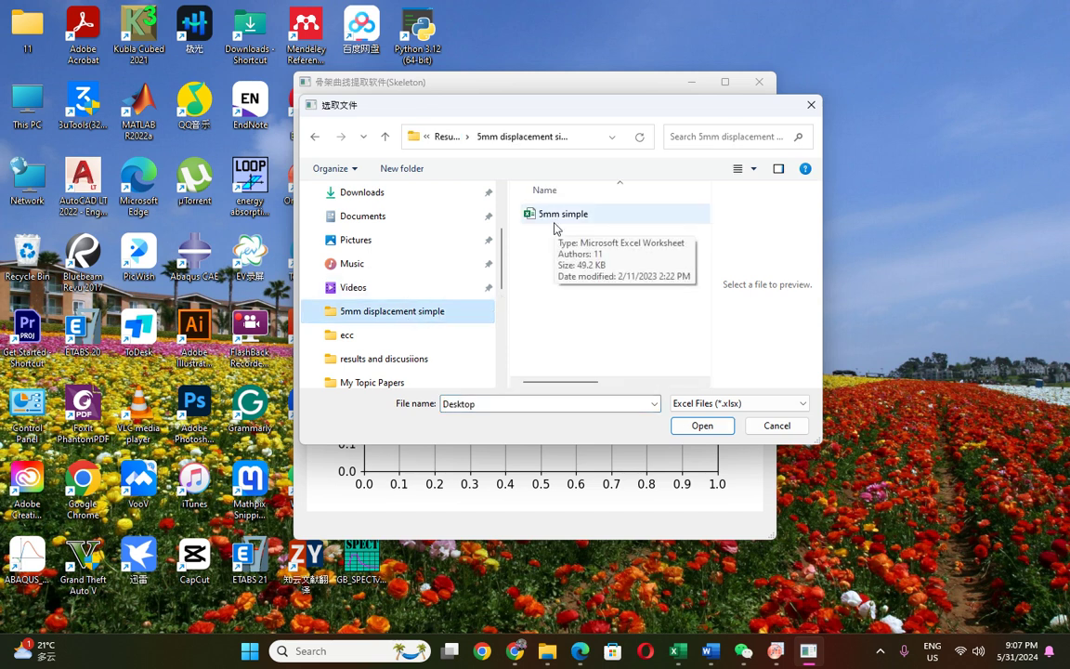
left_click(555, 227)
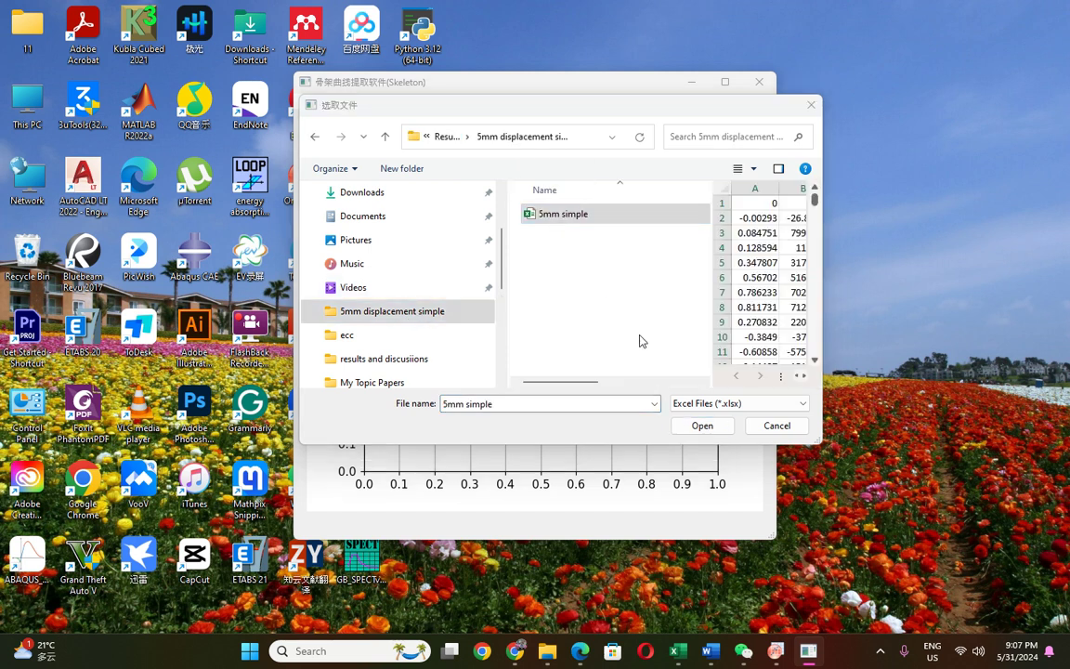
left_click(703, 426)
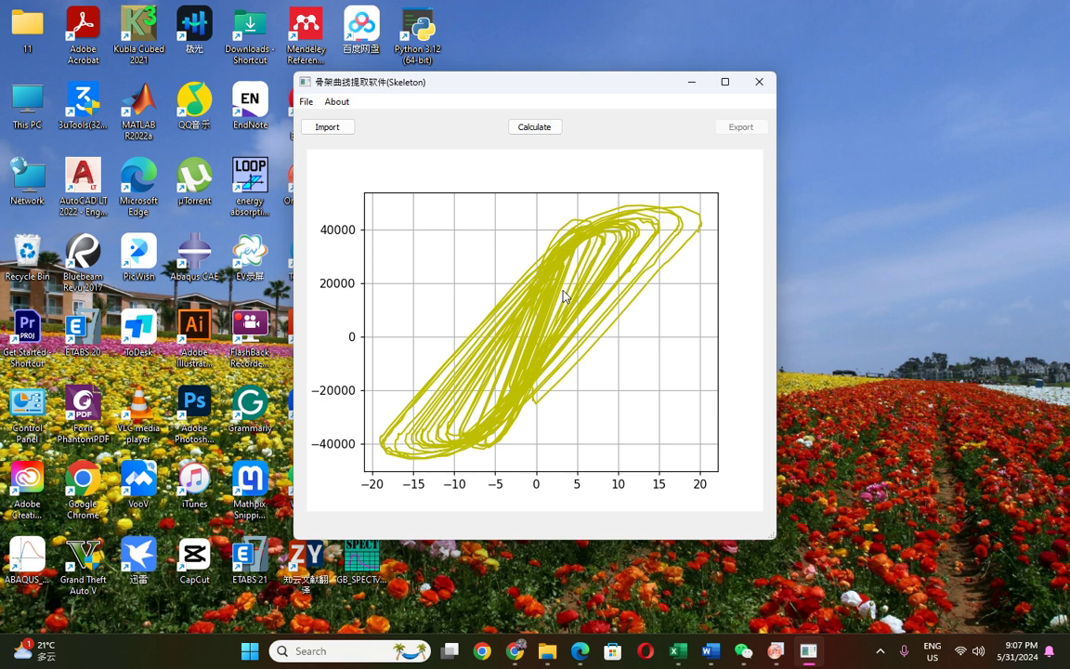
- Calculate the skeleton curve, then move the Skeleton window to the right of the screen
left_click(526, 128)
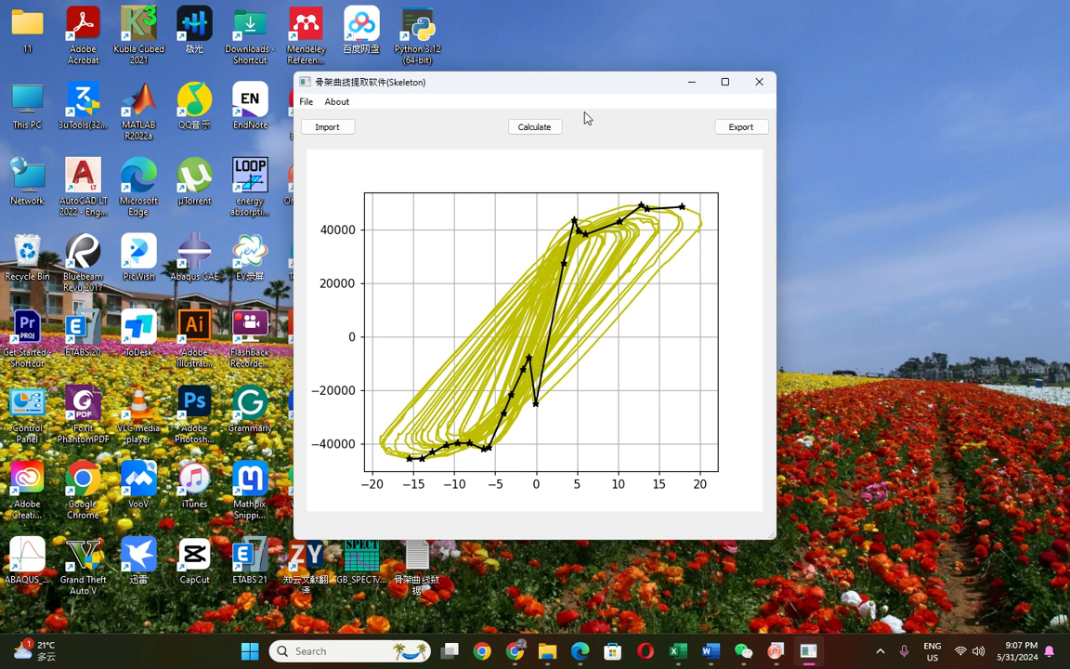
left_click_drag(576, 93, 781, 66)
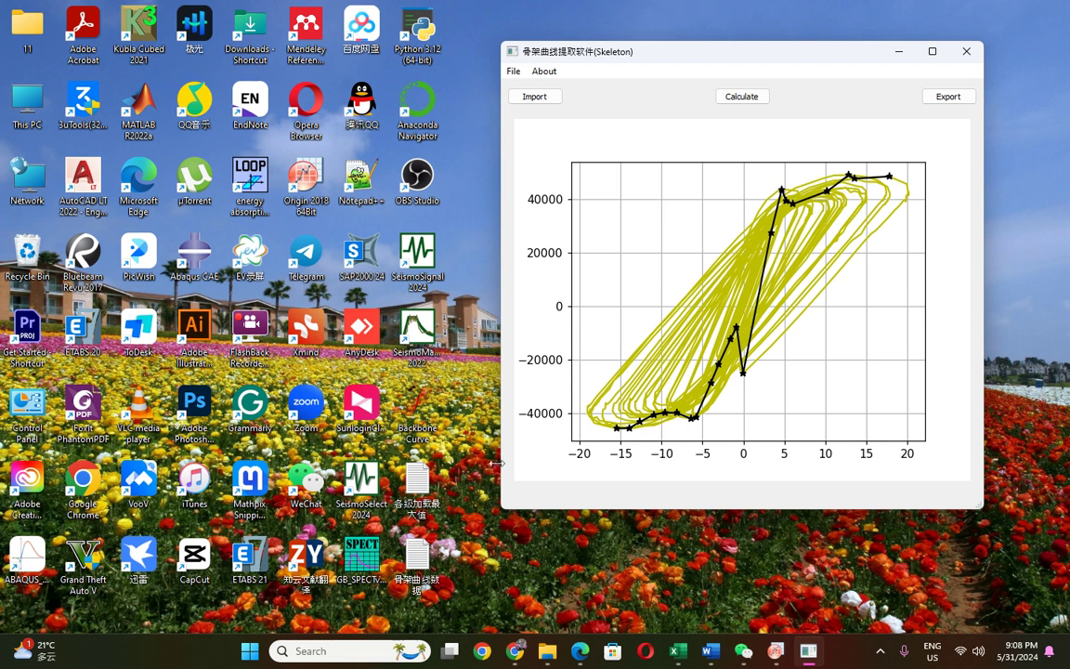
- Open and close the 各级加载最大值 maximum-load file, checking its name's translation
left_click(425, 494)
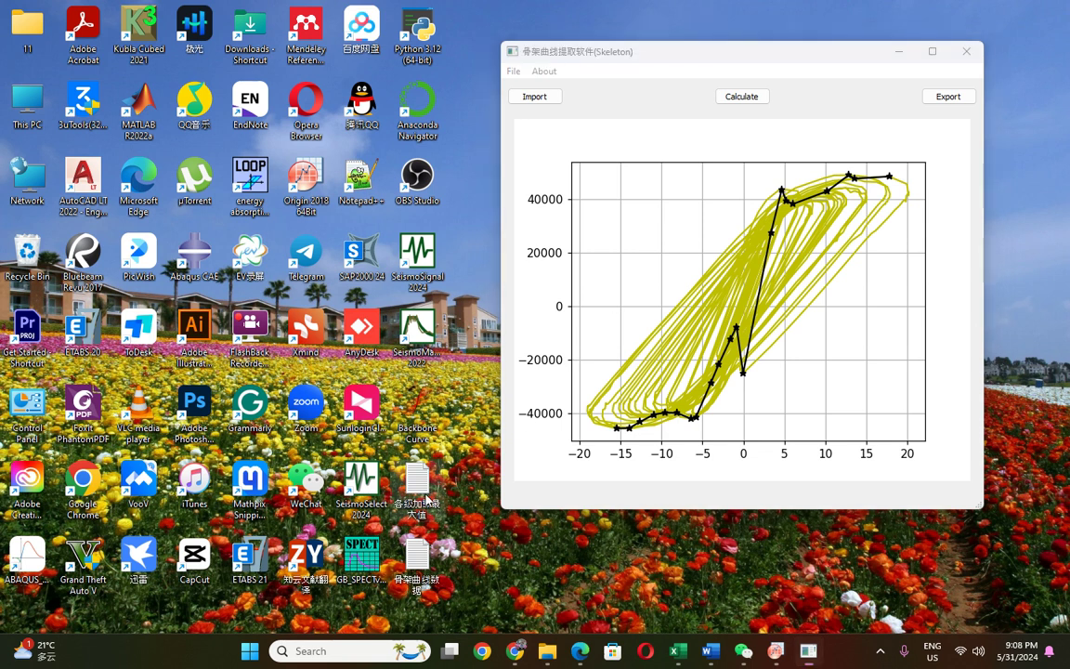
double_click(428, 483)
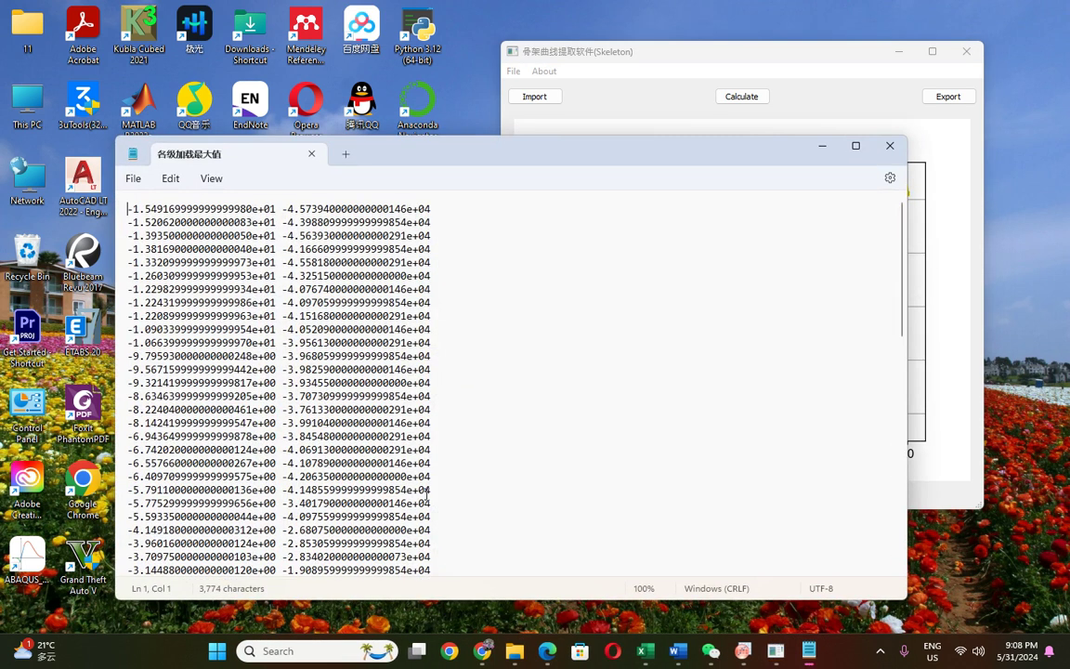
left_click(889, 148)
left_click(514, 652)
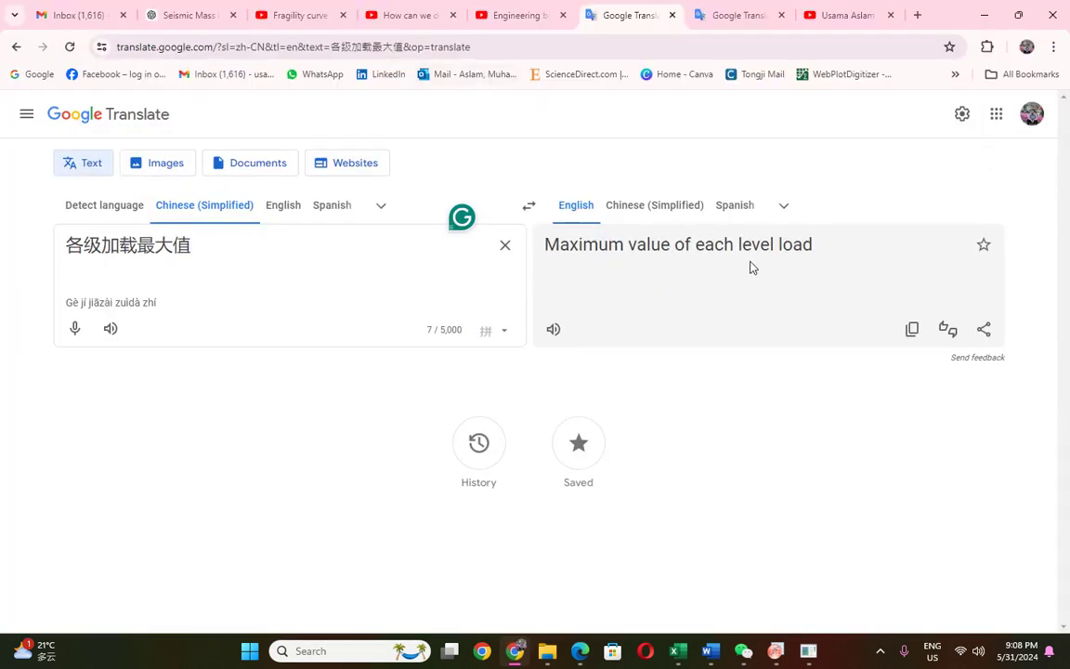
left_click(984, 15)
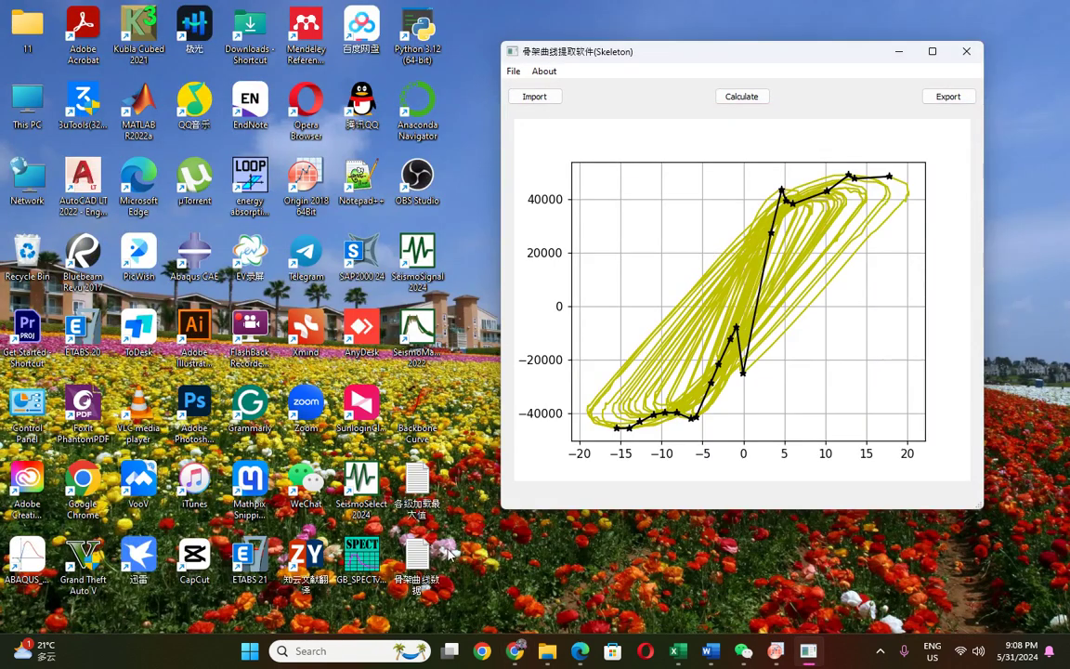
- Review the 骨架曲线数据 skeleton curve data file and its translation, then minimize Notepad and the browser
double_click(420, 561)
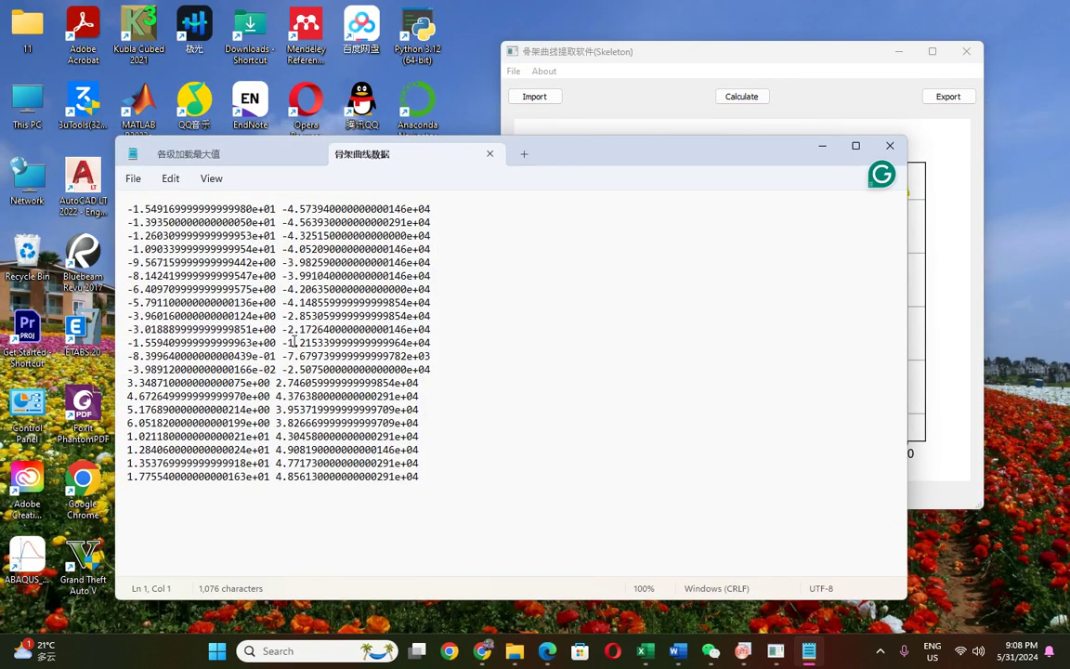
left_click(822, 145)
left_click(482, 651)
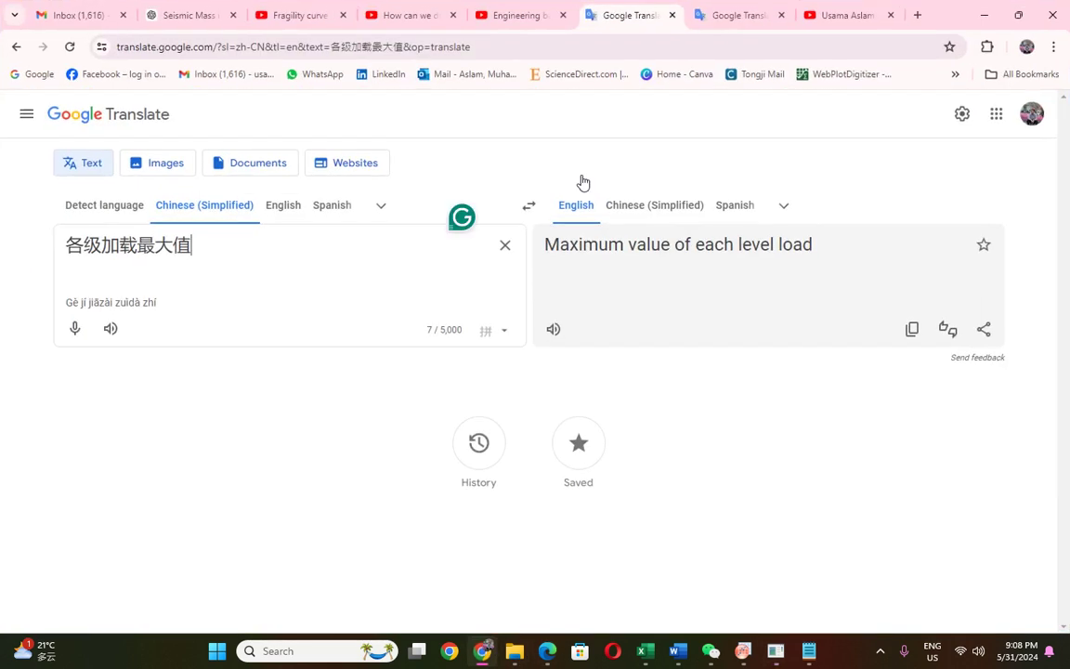
left_click(720, 22)
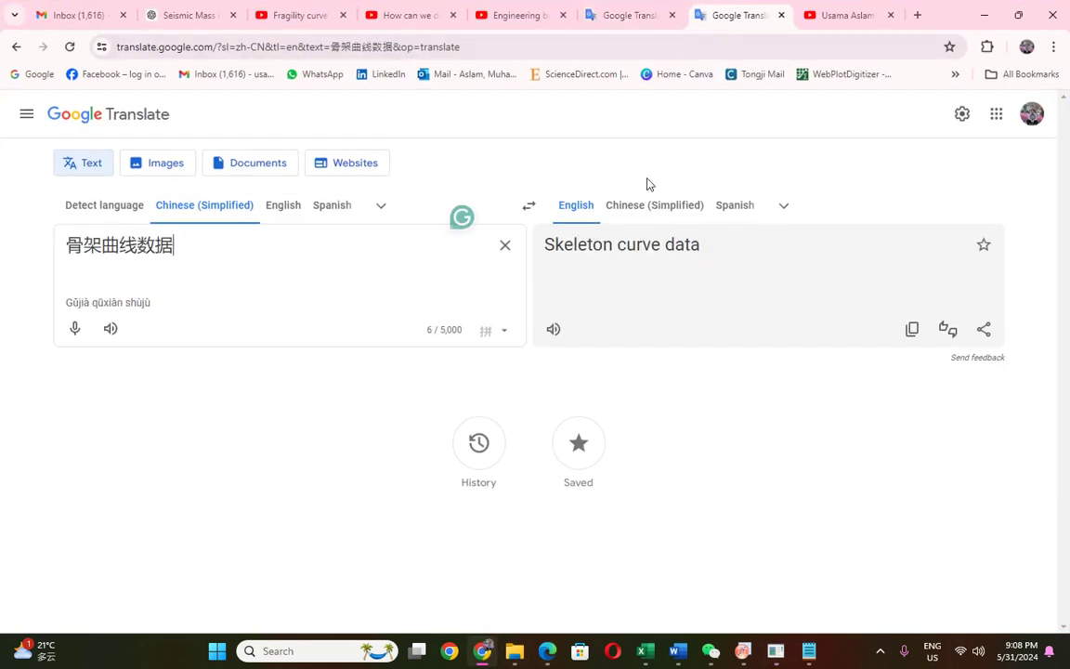
double_click(966, 15)
left_click(930, 80)
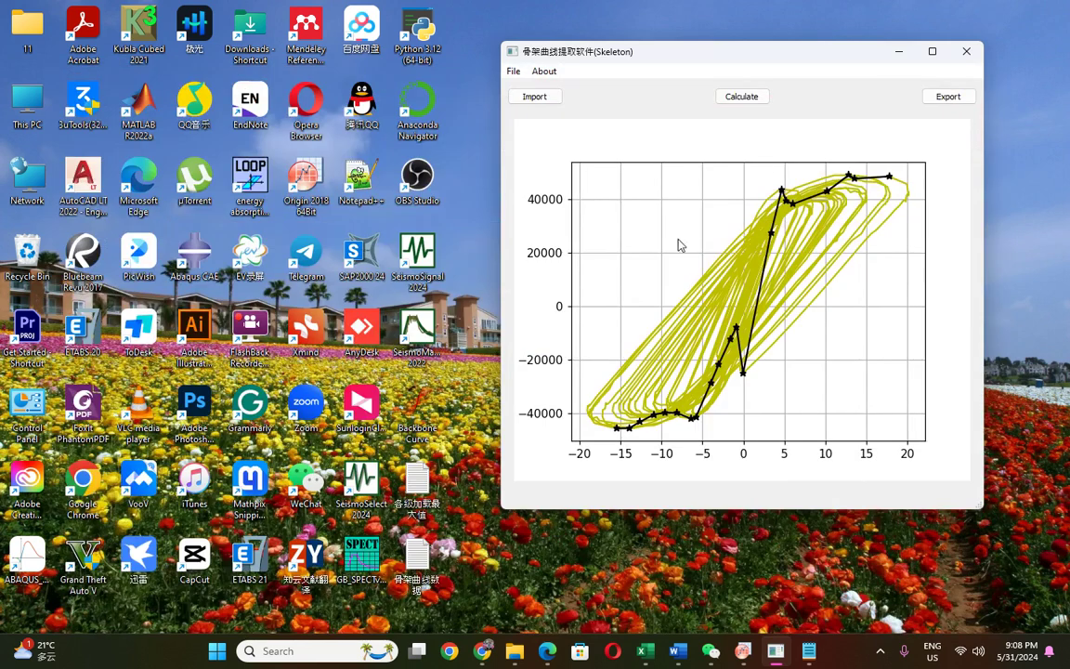
- Export the skeleton curve points to the Desktop under the file name 'sample'
left_click(944, 101)
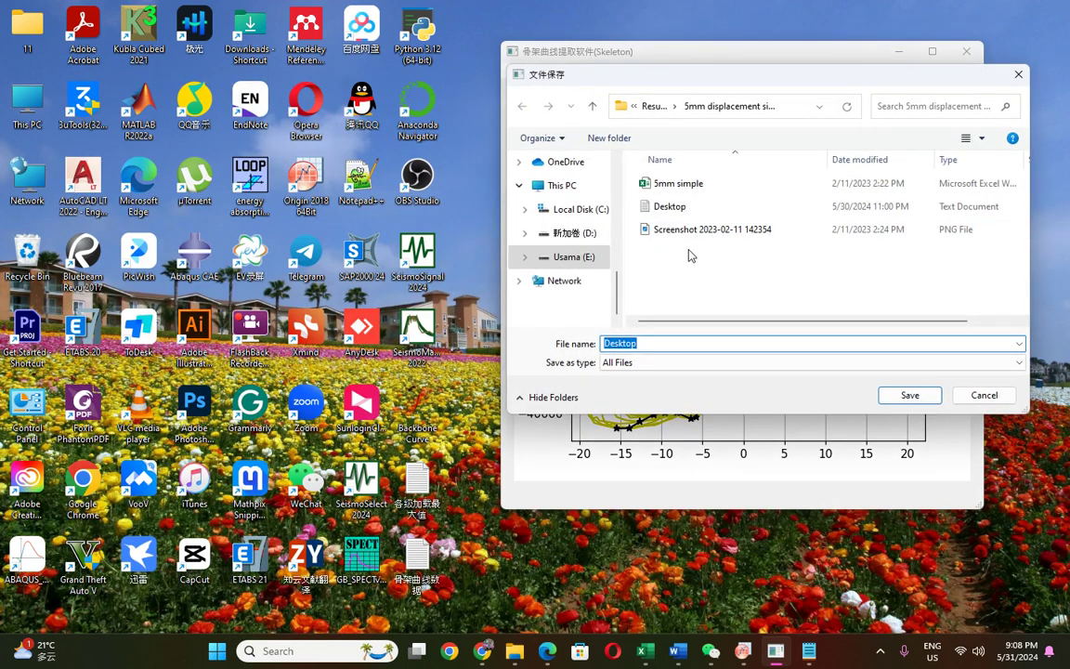
scroll(576, 241, "up", 1)
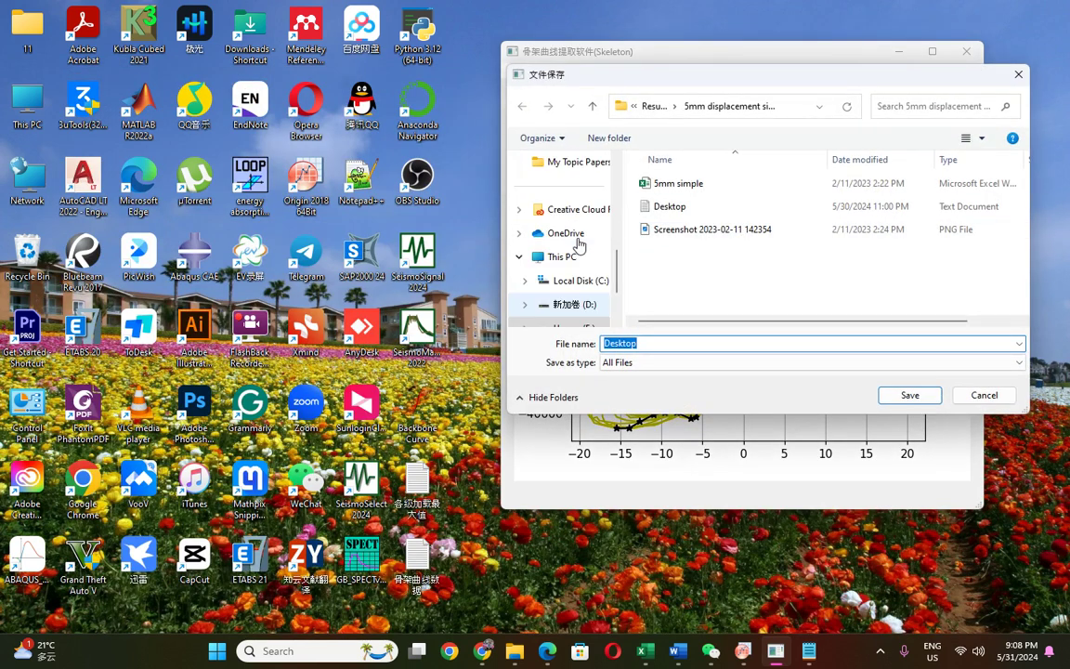
scroll(574, 232, "up", 5)
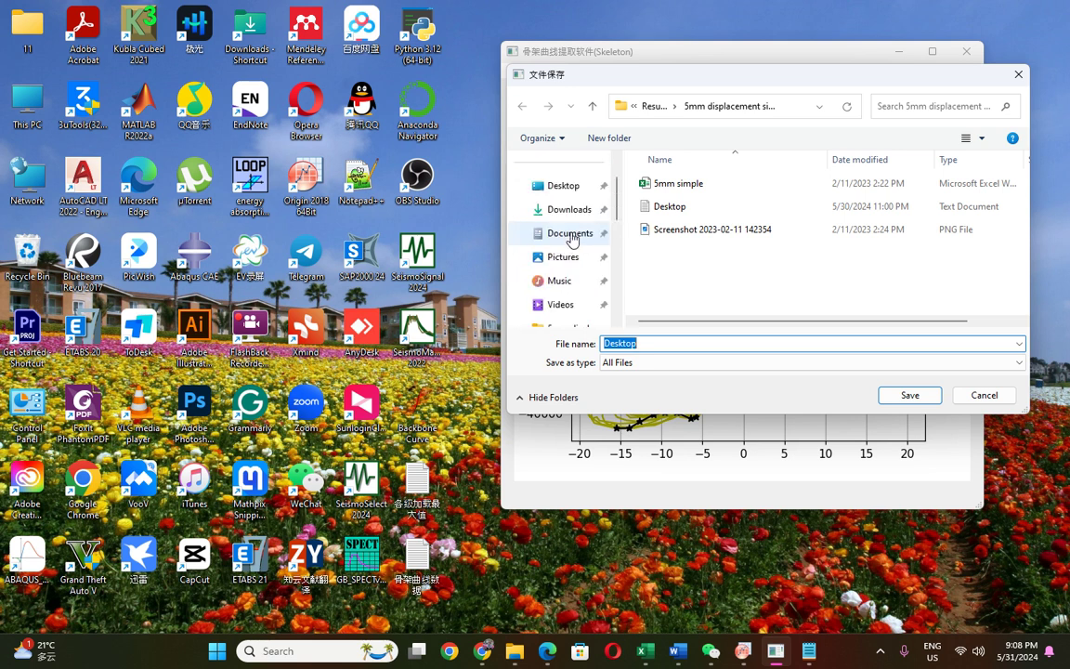
left_click(569, 213)
left_click(563, 186)
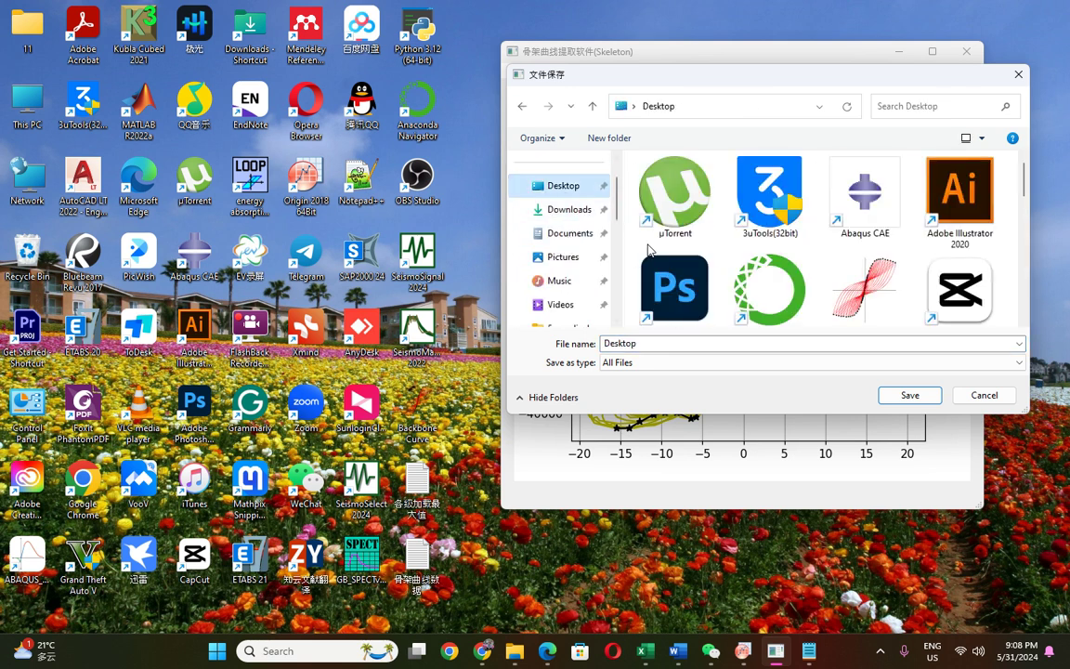
double_click(646, 343)
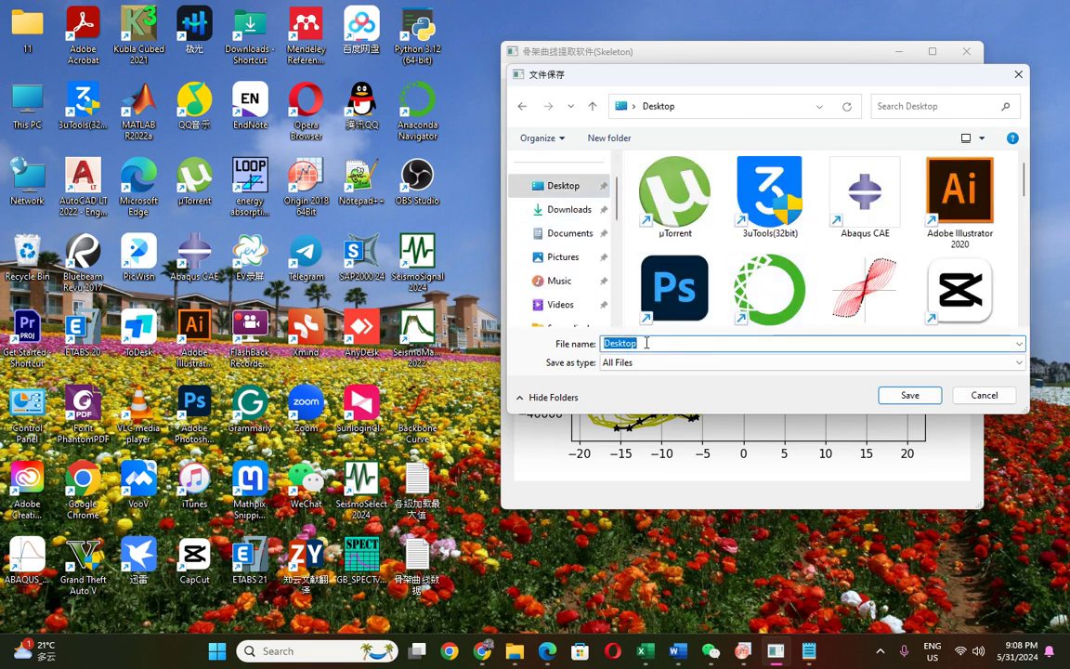
type("sample")
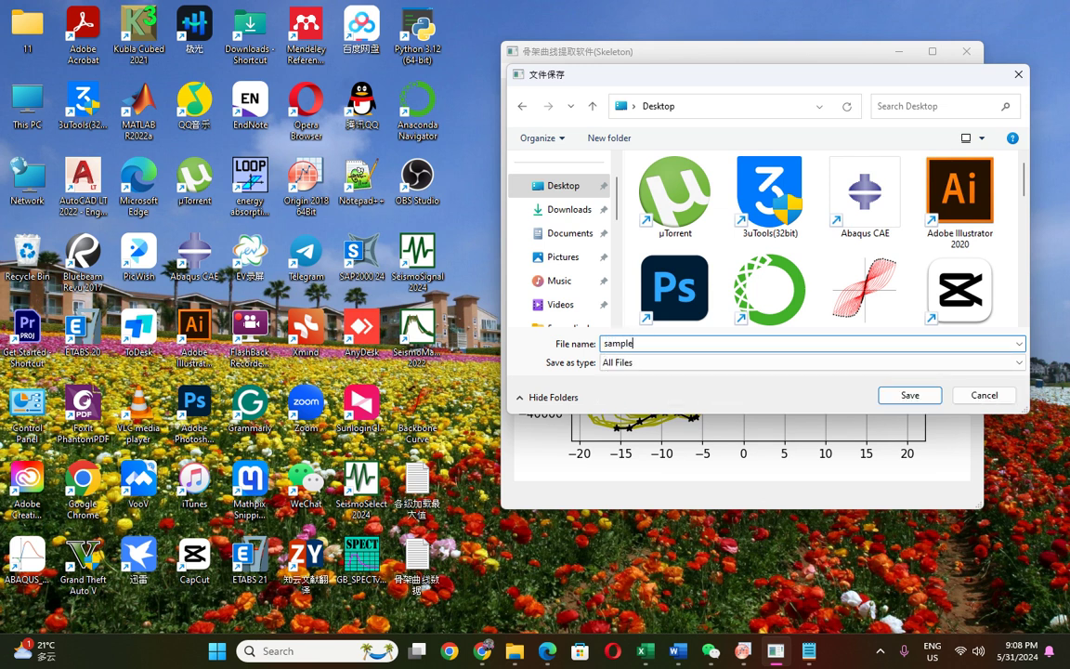
key("Return")
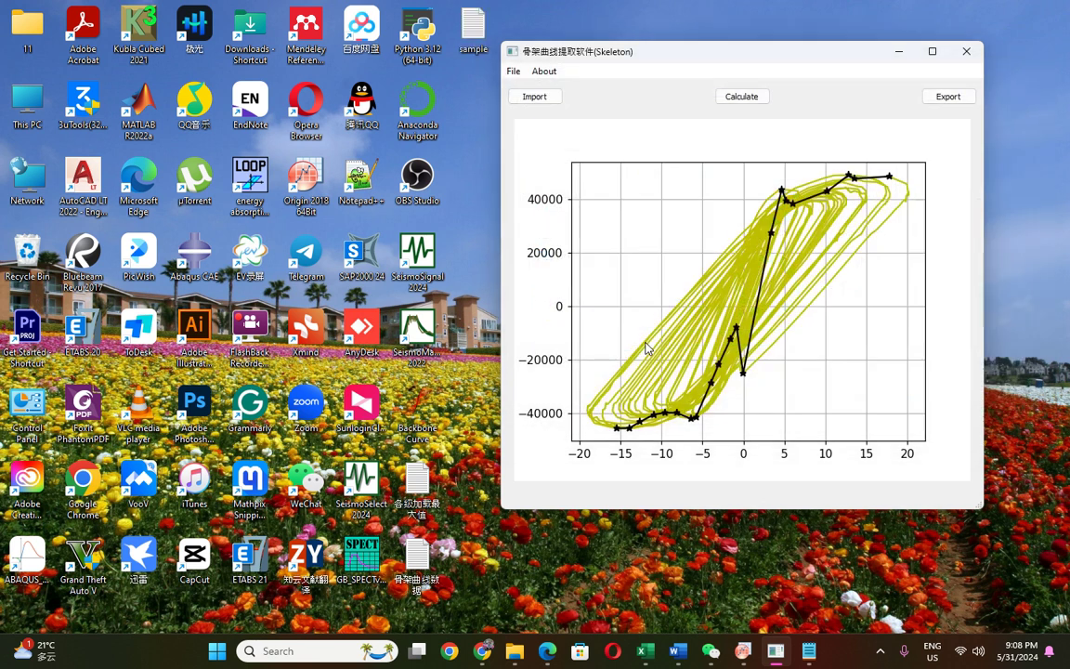
double_click(467, 33)
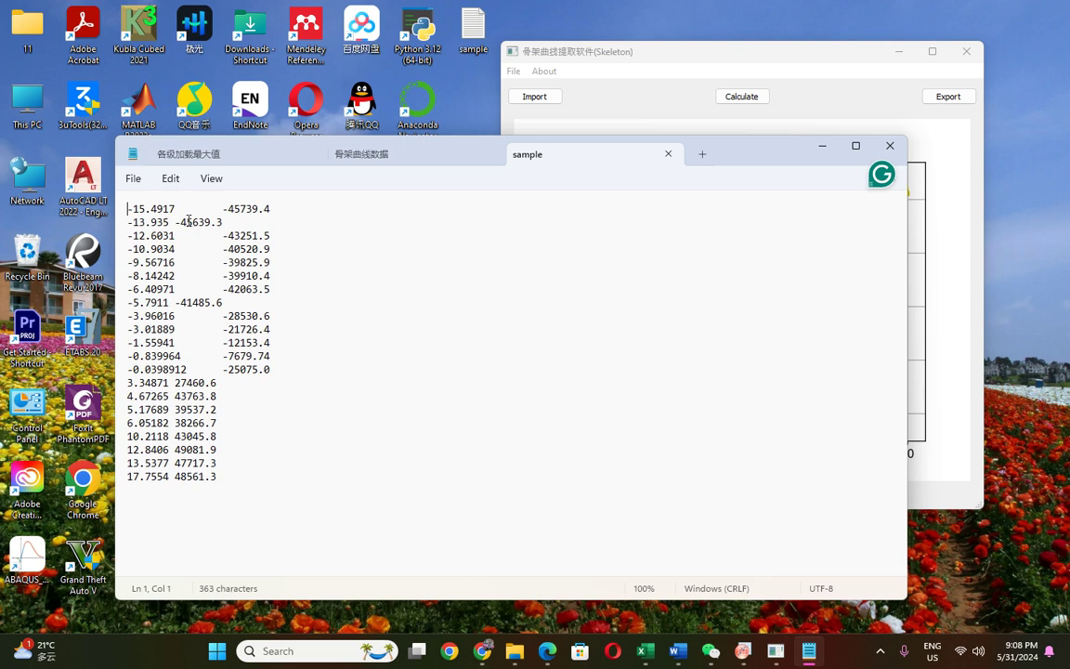
left_click(822, 149)
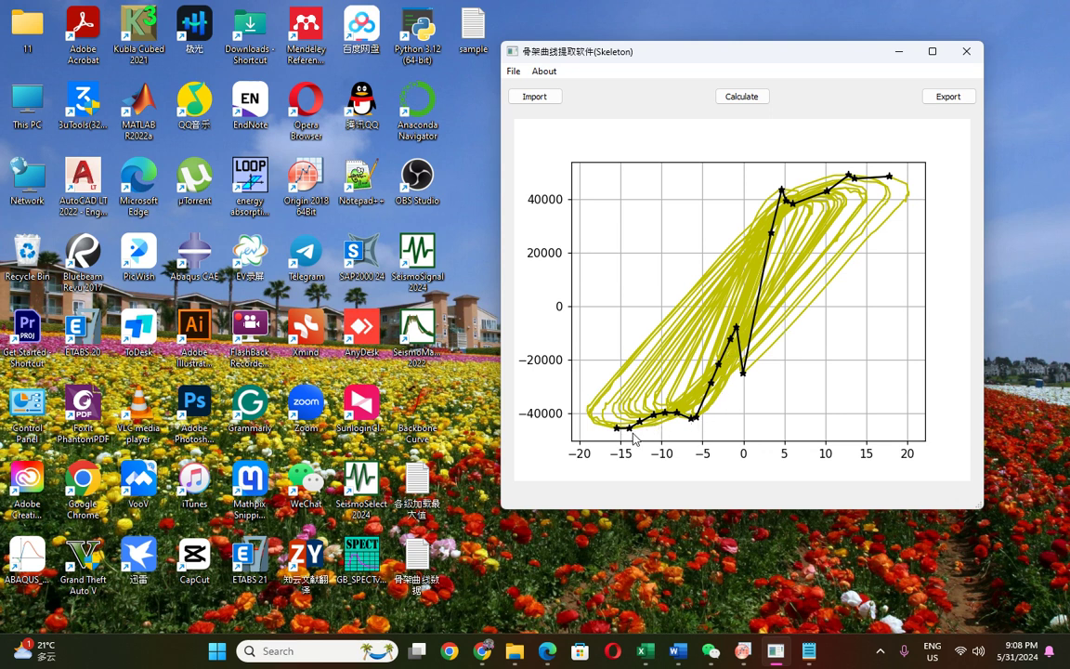
left_click(484, 651)
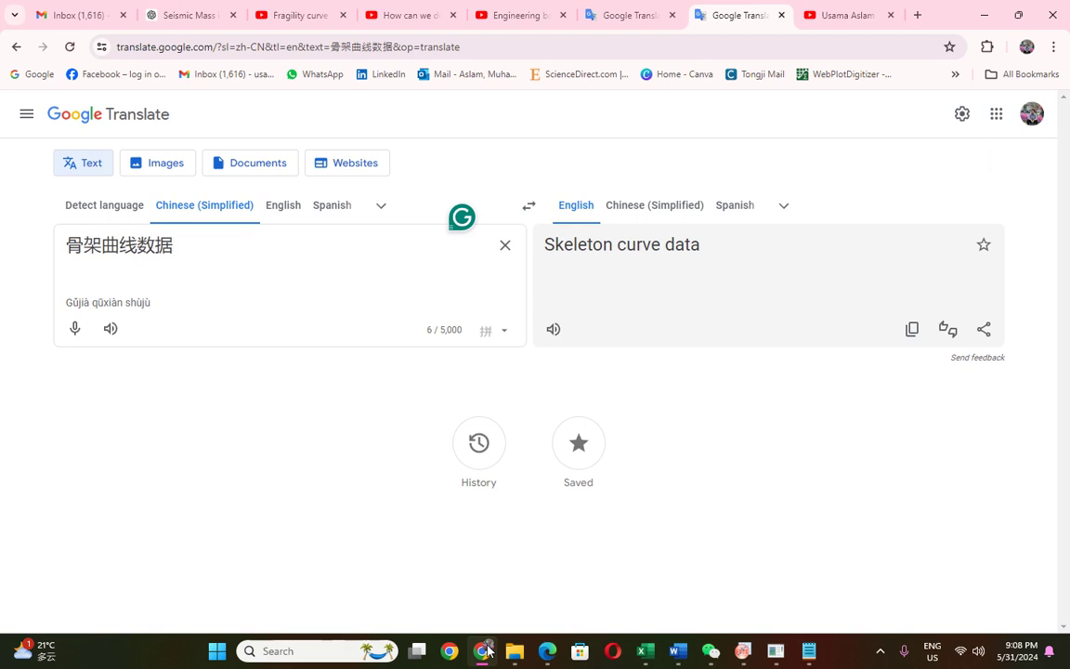
left_click(984, 15)
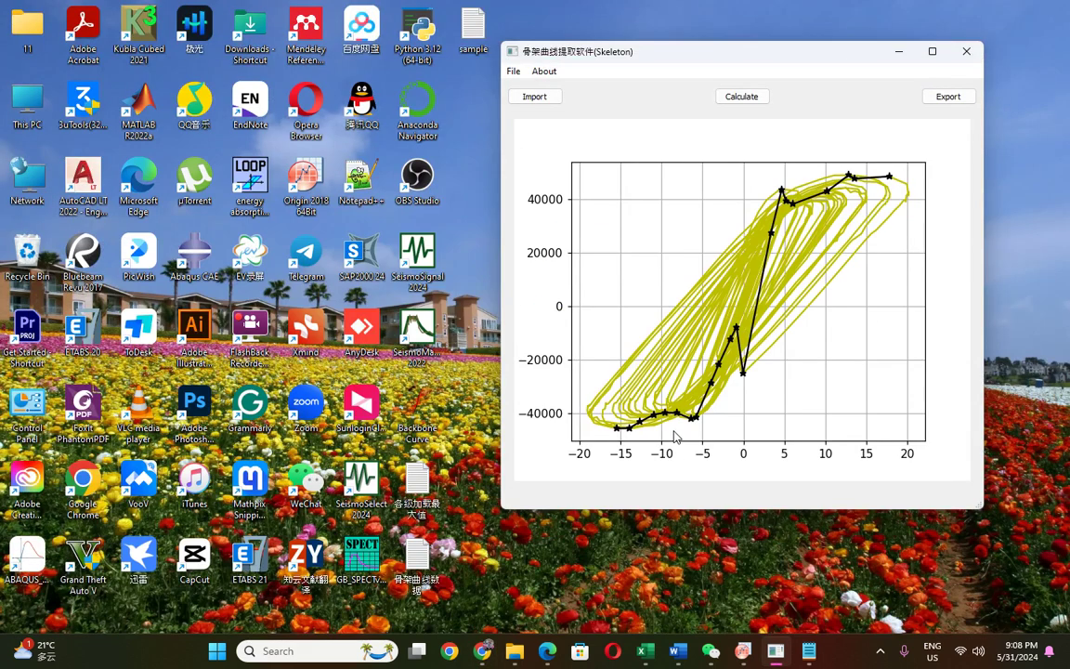